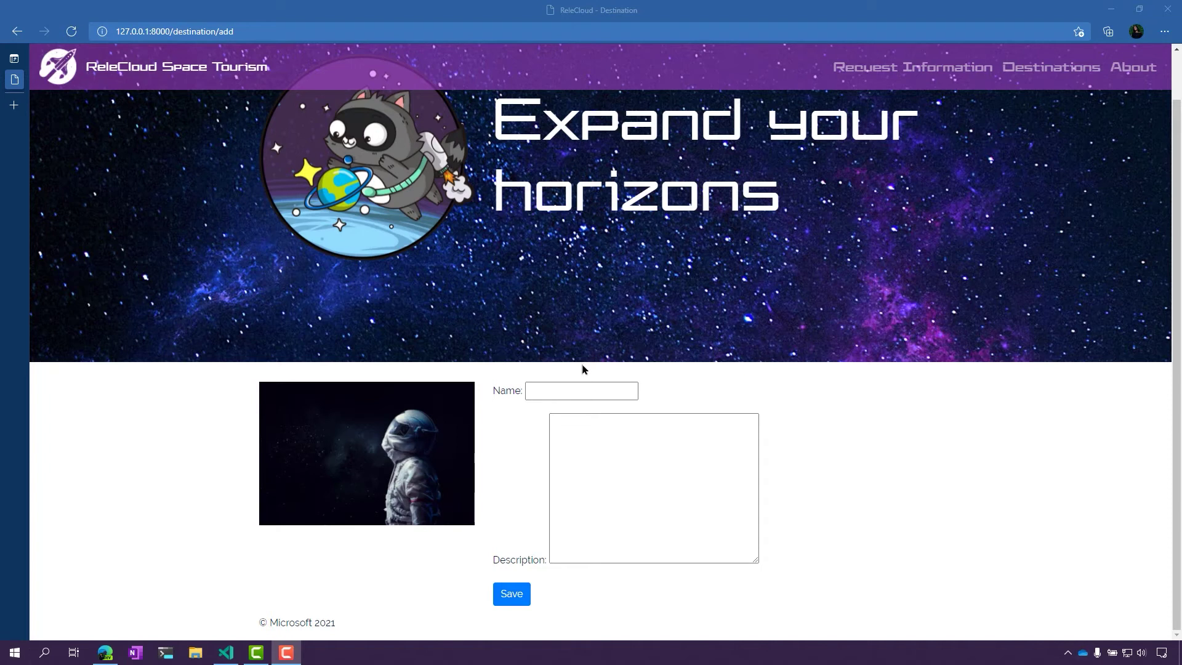
# Switch to the VS Code window showing destination_form.html, which loads crispy_forms_tags.
pyautogui.click(583, 389)
pyautogui.click(895, 536)
pyautogui.press('super+Tab')
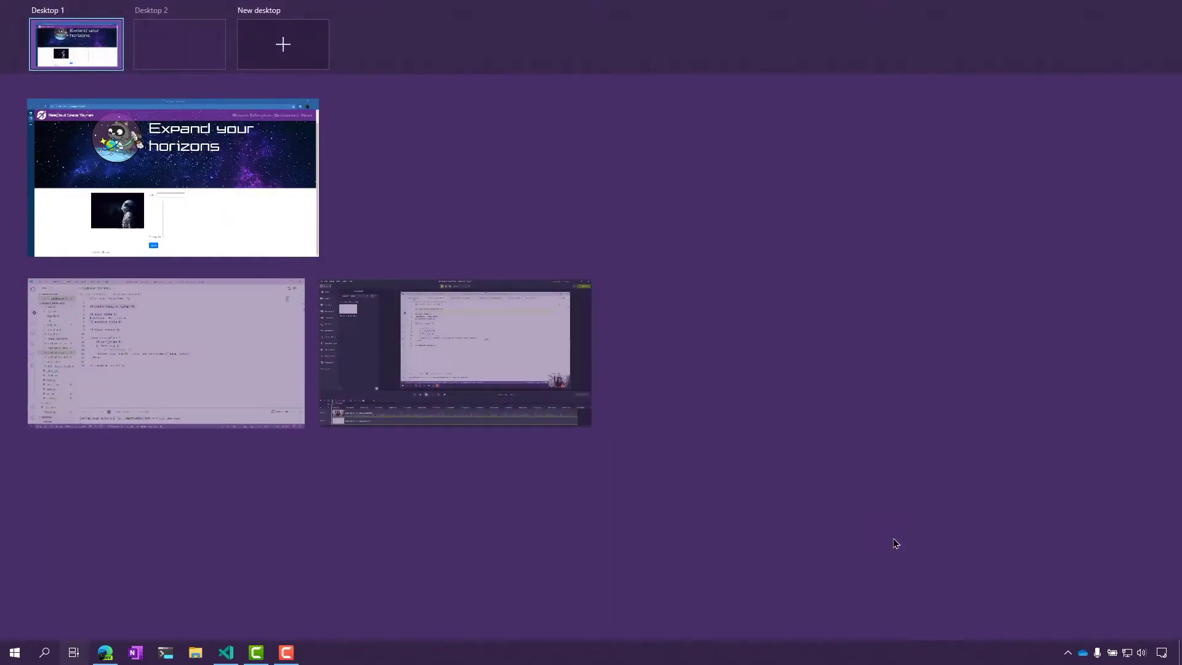
pyautogui.click(104, 371)
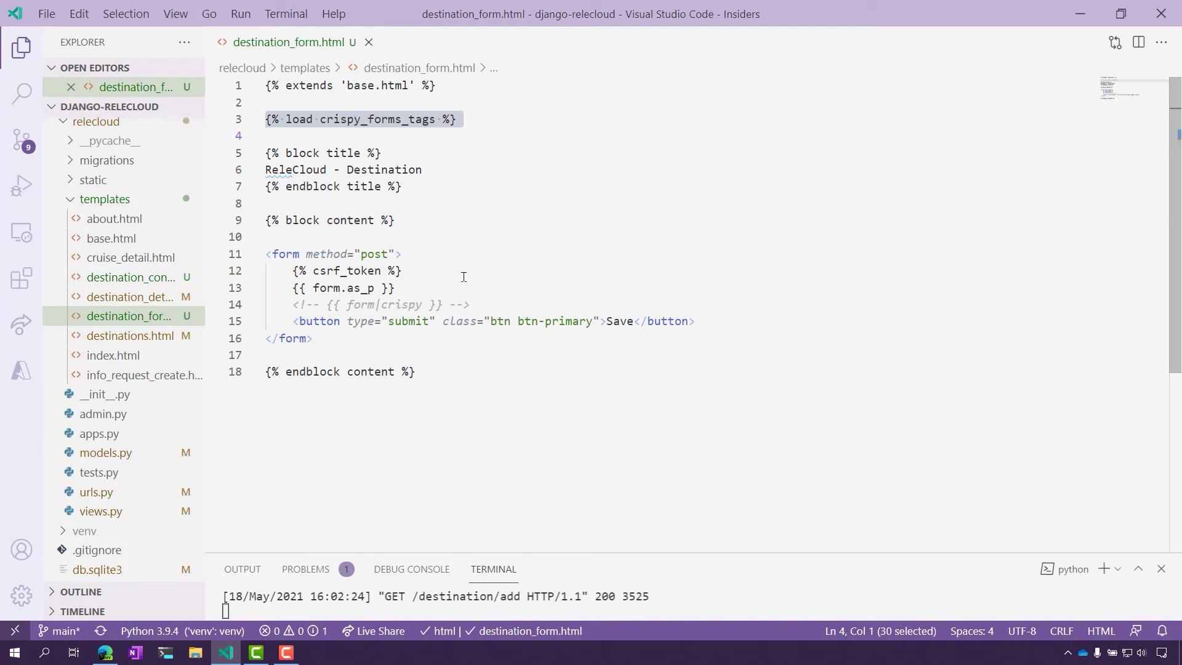
# Comment out the form.as_p line, uncomment the form|crispy line, and save destination_form.html.
pyautogui.tripleClick(416, 286)
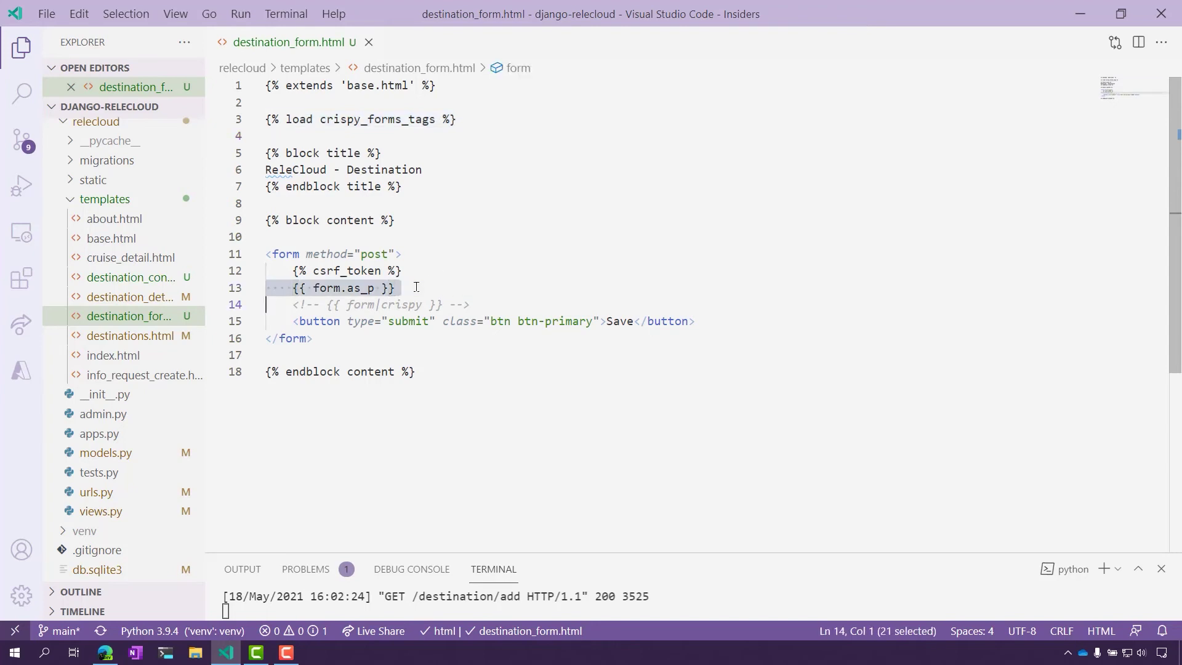
pyautogui.hotkey('ctrl', '/')
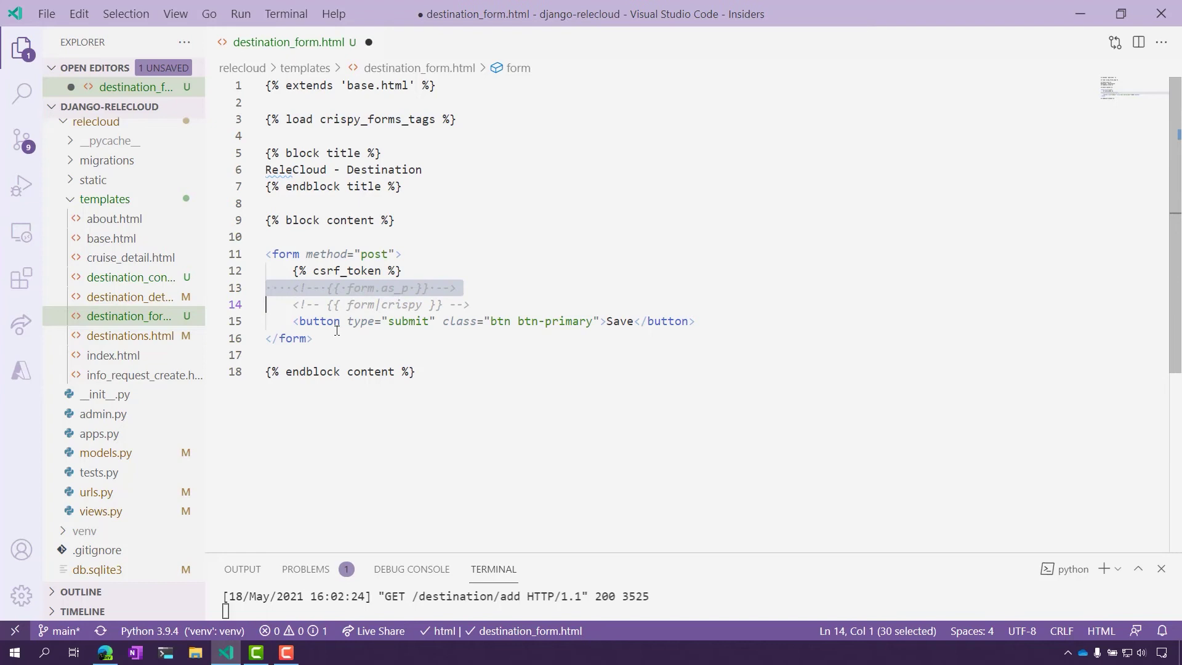
pyautogui.tripleClick(288, 304)
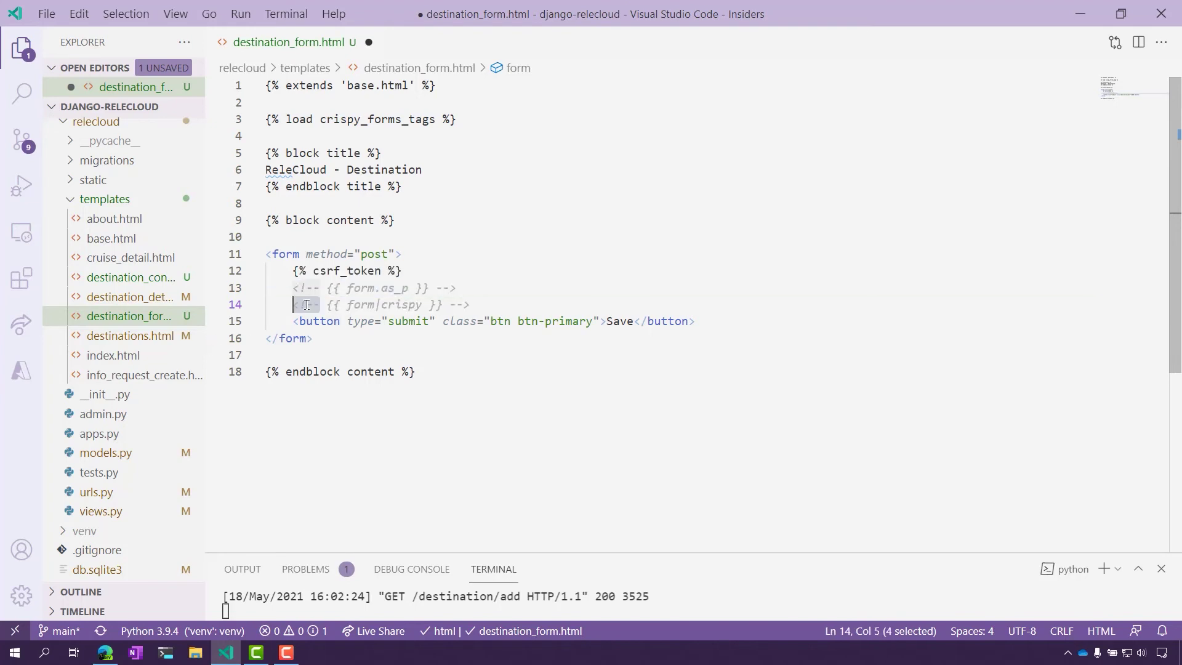
pyautogui.hotkey('ctrl', '/')
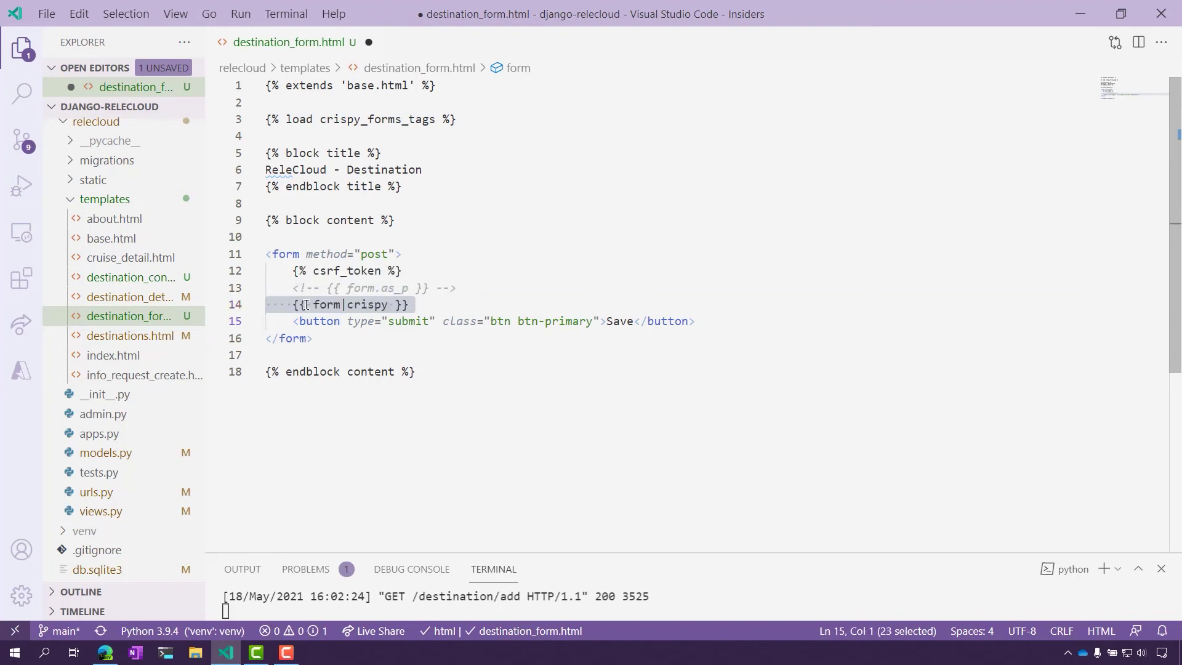
pyautogui.click(506, 274)
pyautogui.hotkey('ctrl', 's')
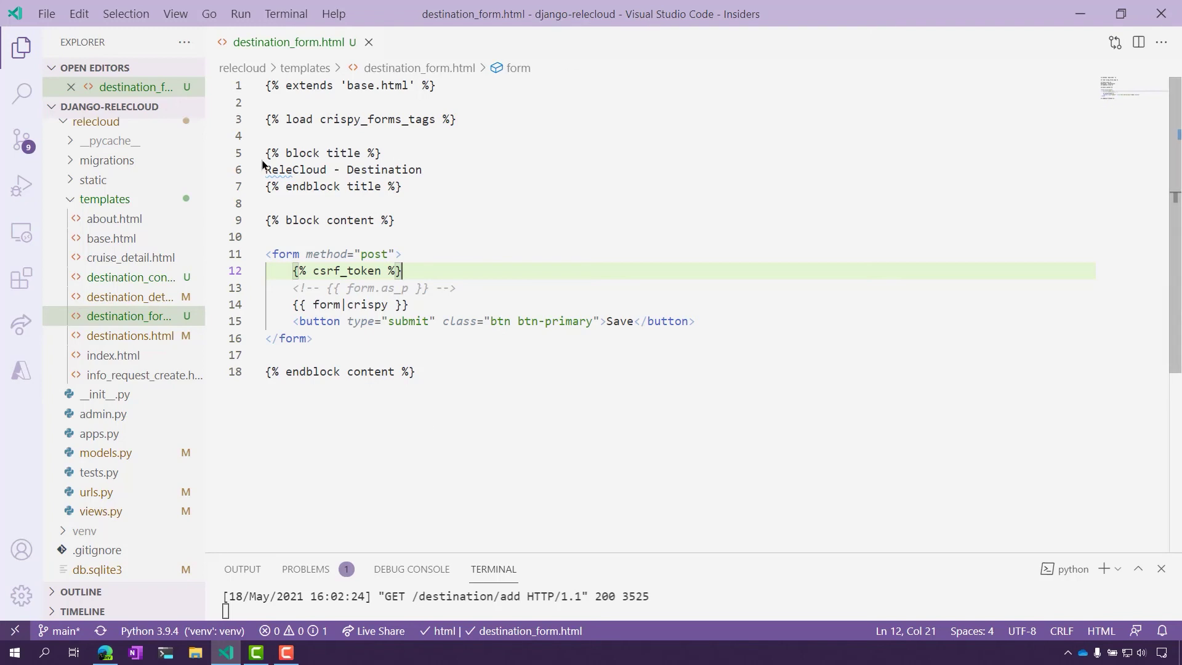
pyautogui.click(500, 119)
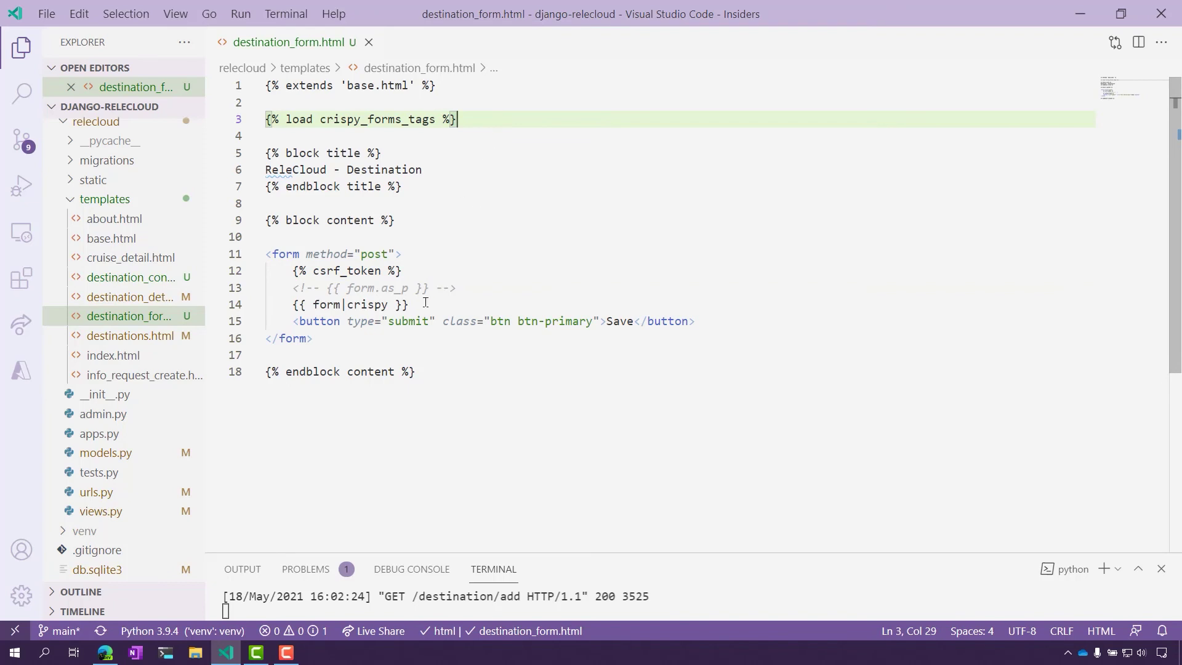
pyautogui.click(426, 302)
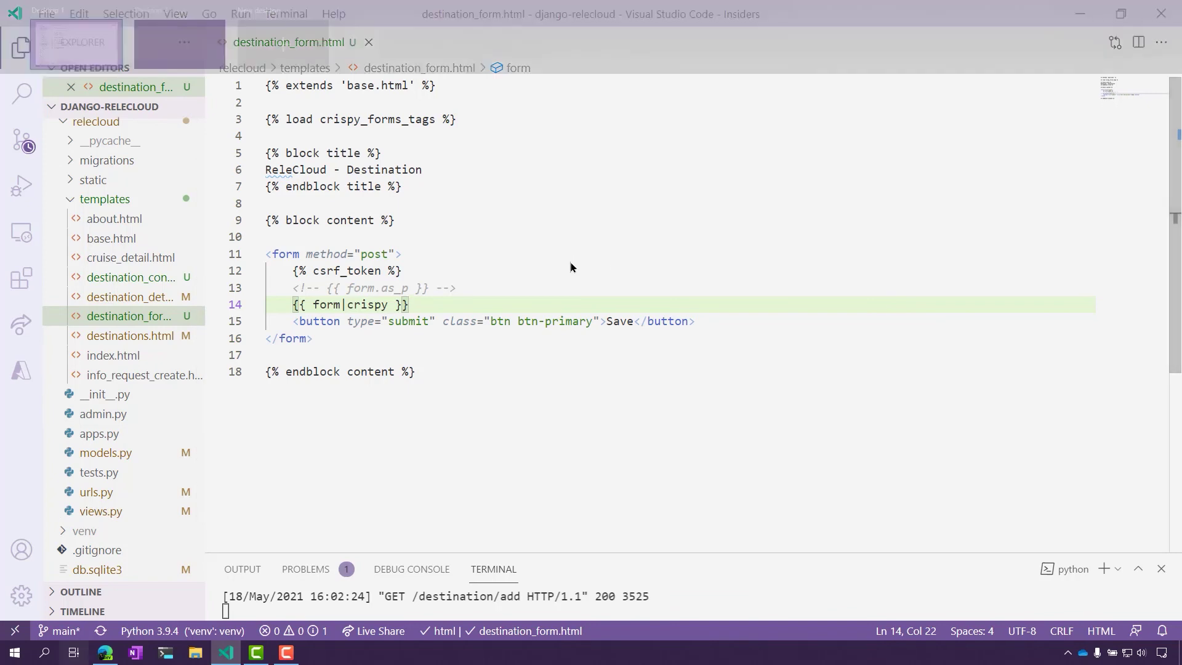
# Reload the add-destination page in Edge to show crispy-styled full-width Name and Description fields.
pyautogui.press('super+Tab')
pyautogui.click(166, 383)
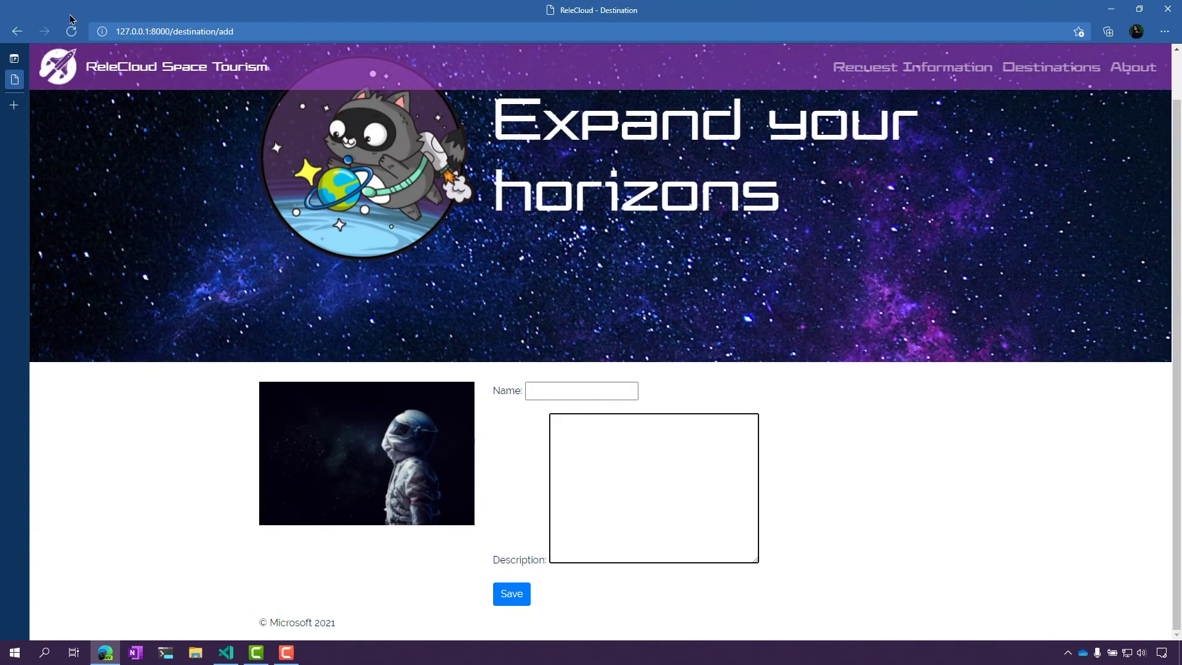
pyautogui.click(71, 34)
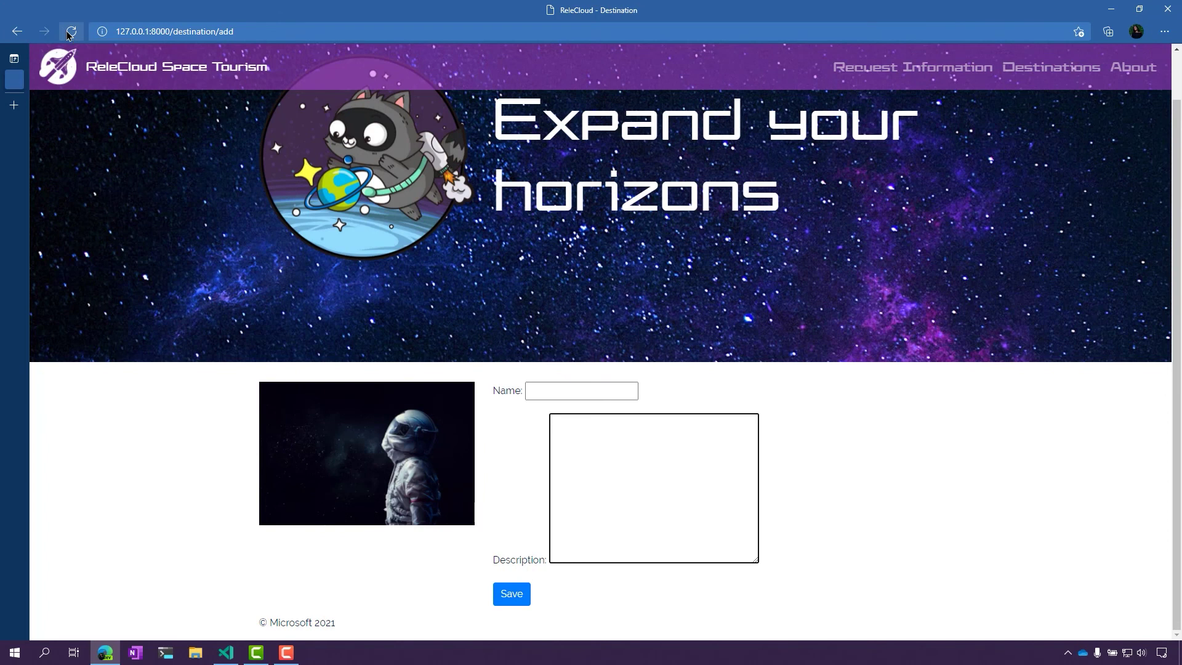
pyautogui.scroll(-1, 1030, 298)
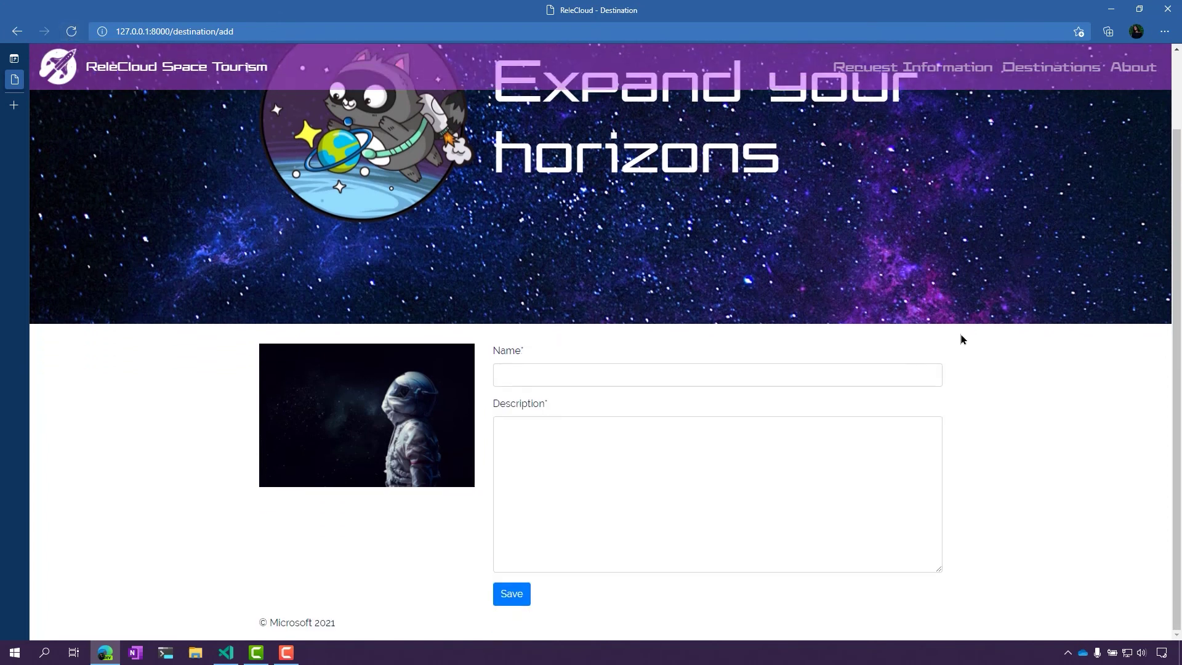